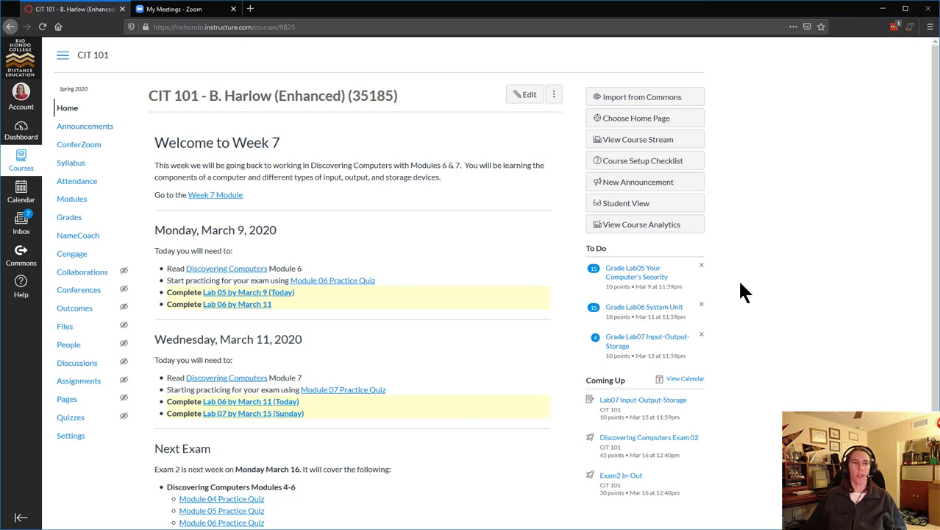
Step: Open ConferZoom for the CIT 101 course and check the Zoom Meetings connection under the account's conferencing accounts
{"action": "left_click", "coordinate": [92, 151]}
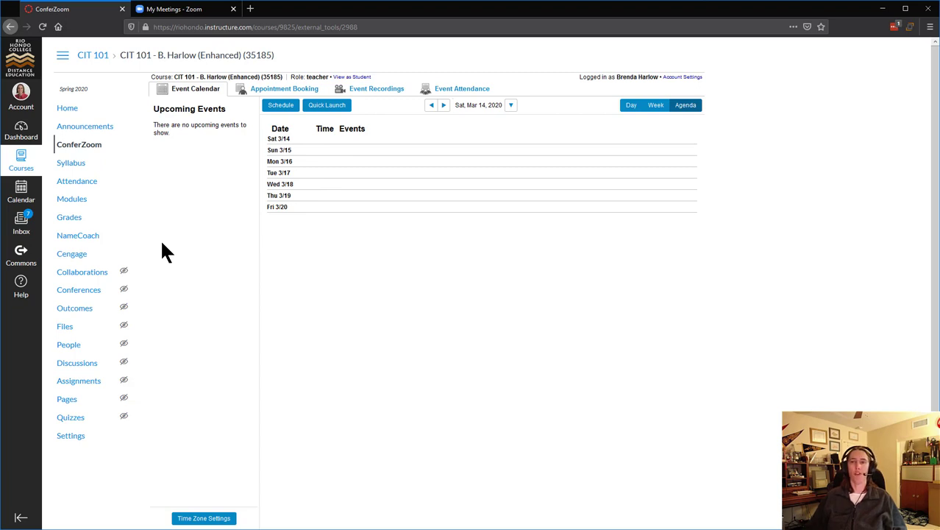
{"action": "left_click", "coordinate": [696, 79]}
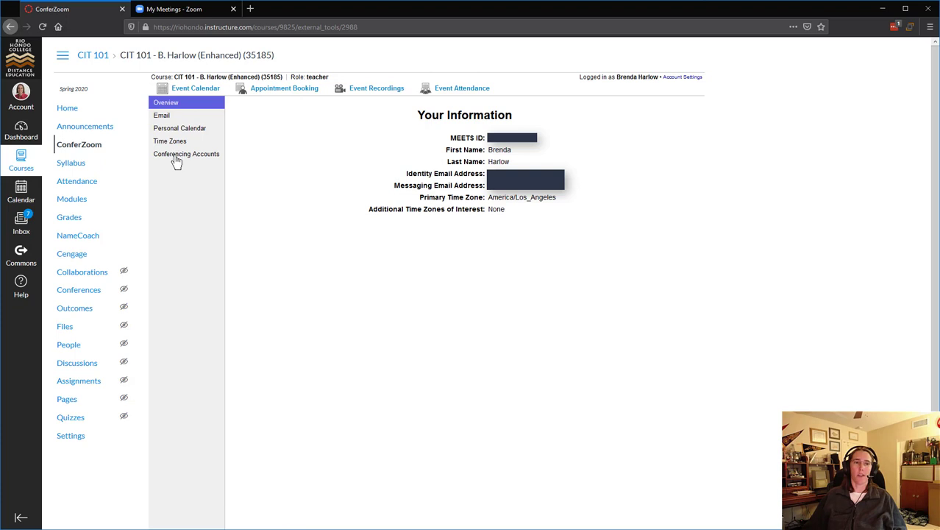
{"action": "left_click", "coordinate": [176, 158]}
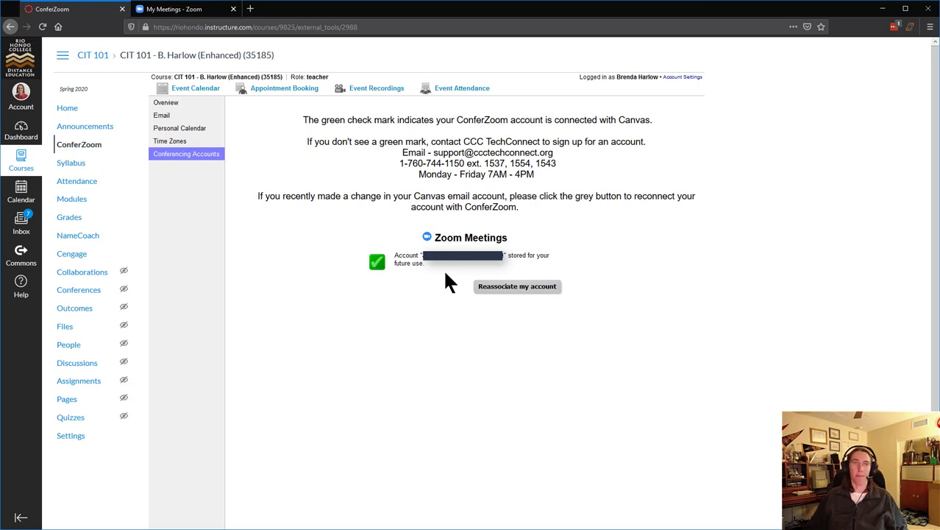
Step: Start scheduling a new event from the event calendar and give it the description "CIT 101 Class Meeting"
{"action": "left_click", "coordinate": [198, 97]}
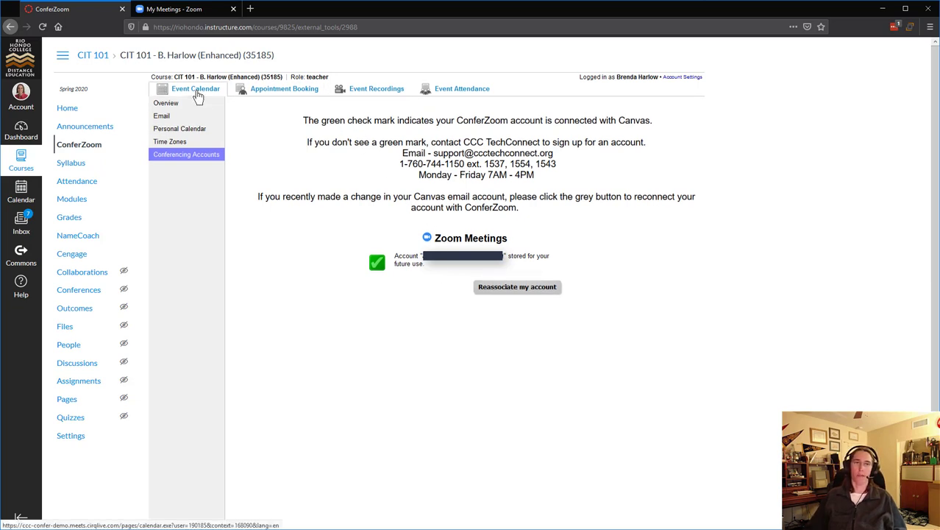
{"action": "left_click", "coordinate": [198, 96]}
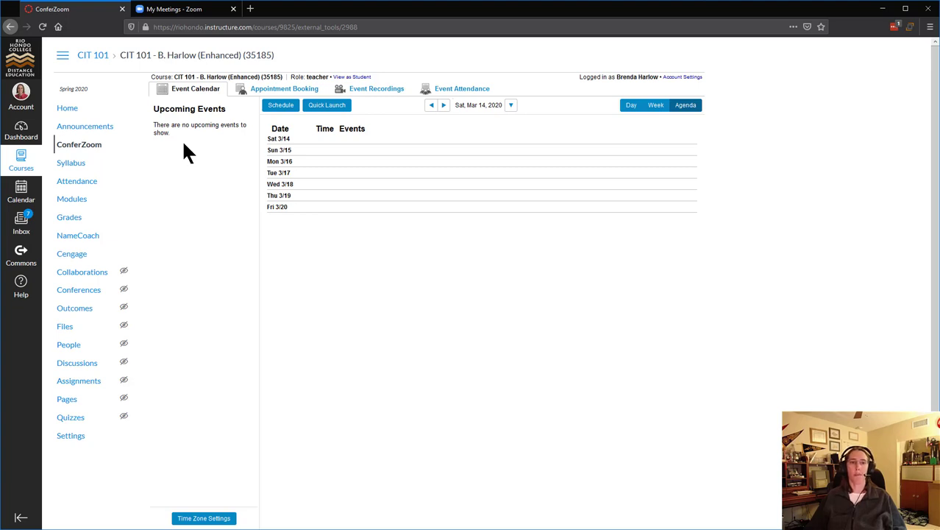
{"action": "left_click", "coordinate": [291, 110]}
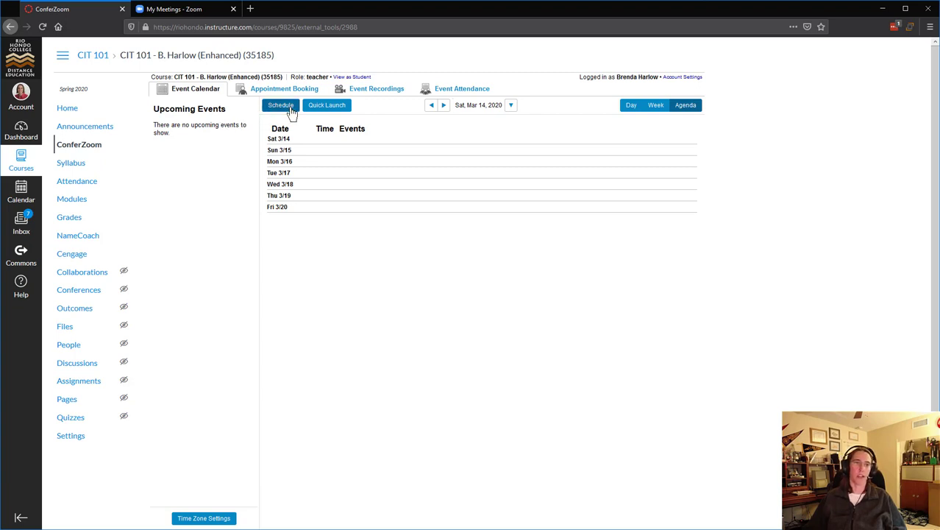
{"action": "left_click", "coordinate": [291, 110]}
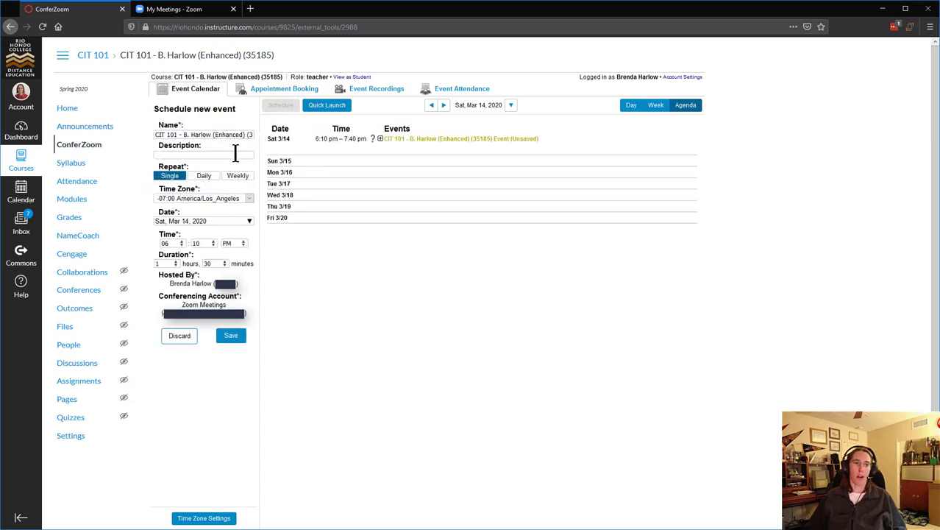
{"action": "left_click", "coordinate": [235, 153]}
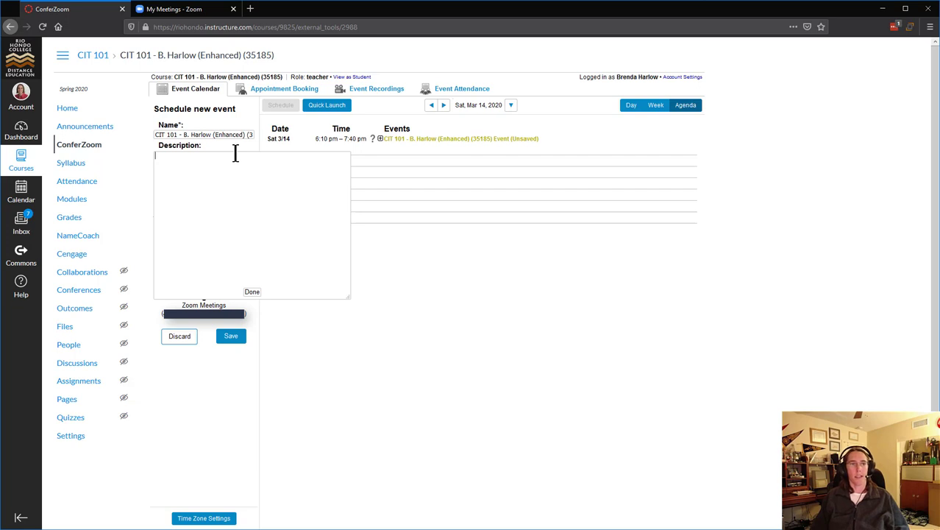
{"action": "type", "text": "C"}
{"action": "type", "text": "ID"}
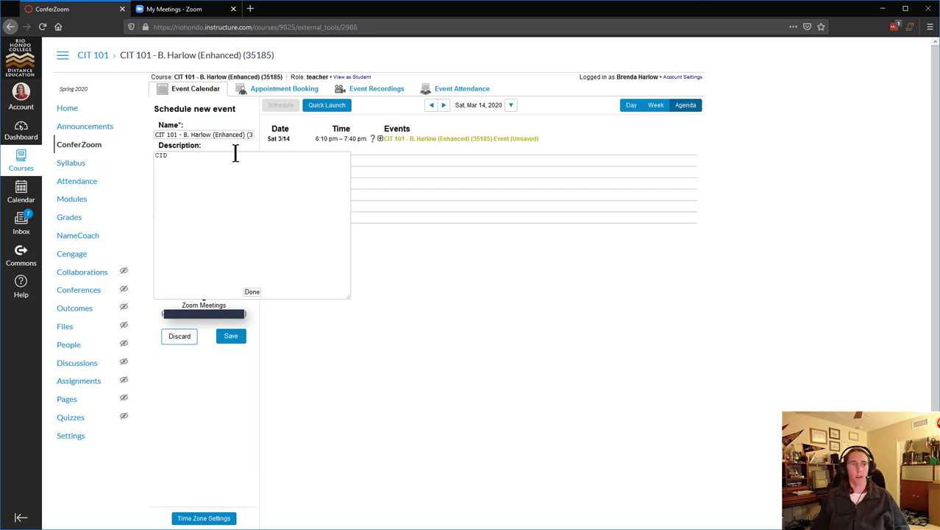
{"action": "type", "text": "T 101"}
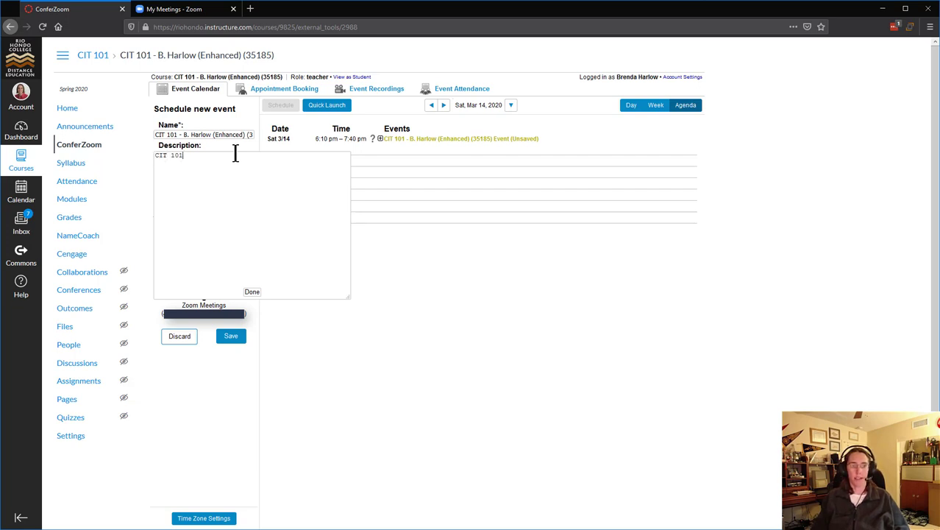
{"action": "type", "text": " Class Meeting"}
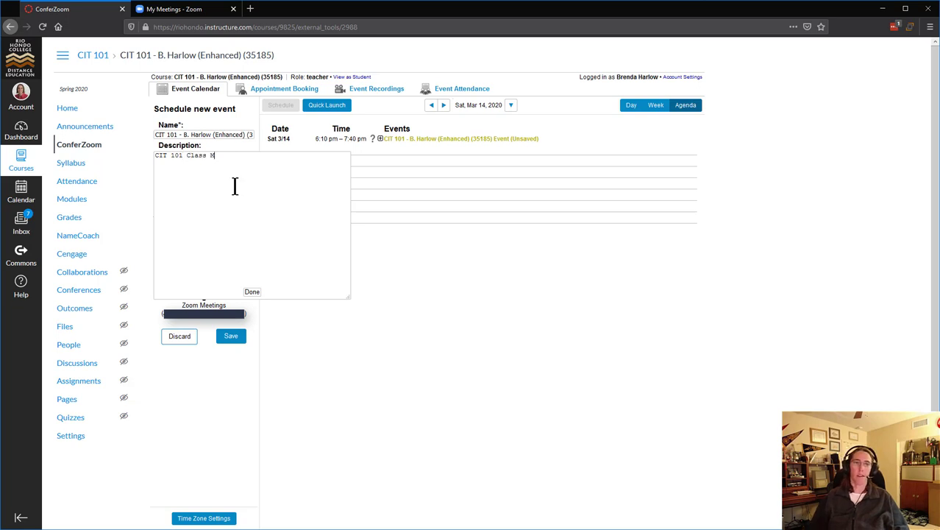
{"action": "left_click", "coordinate": [251, 293]}
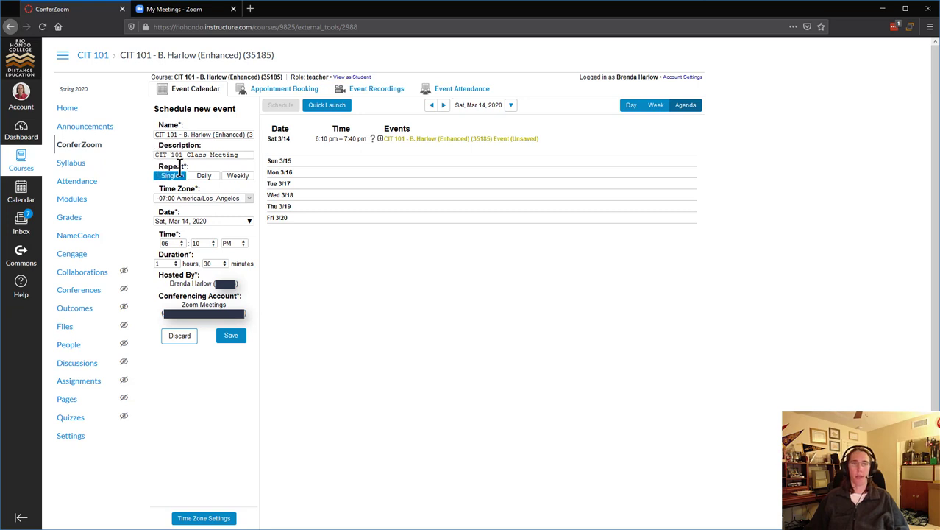
Step: Make the new event repeat weekly on Monday and Wednesday only, removing Saturday
{"action": "left_click", "coordinate": [238, 177]}
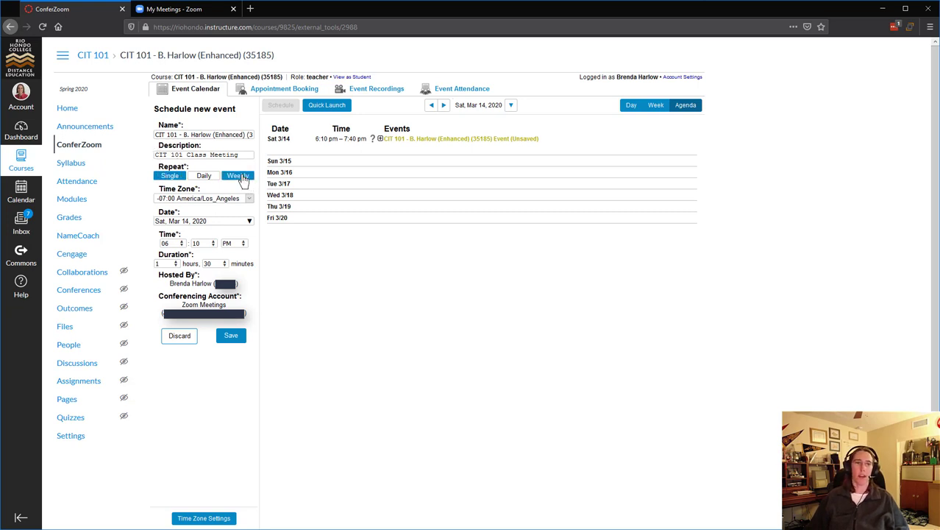
{"action": "left_click", "coordinate": [241, 177]}
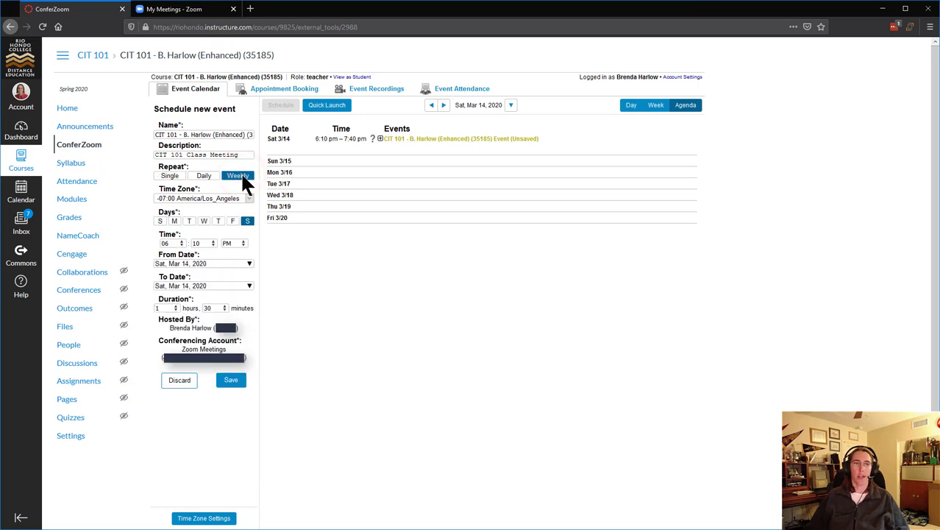
{"action": "left_click", "coordinate": [175, 221]}
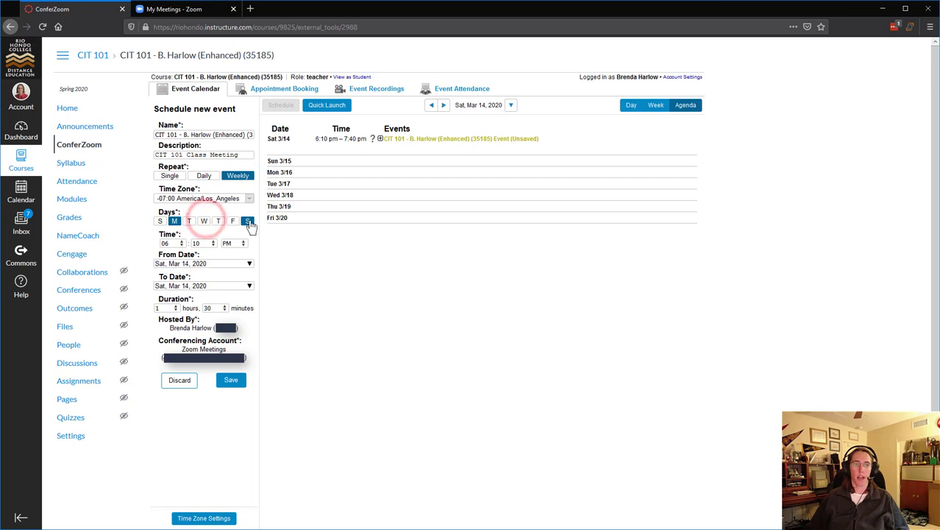
{"action": "left_click", "coordinate": [249, 222]}
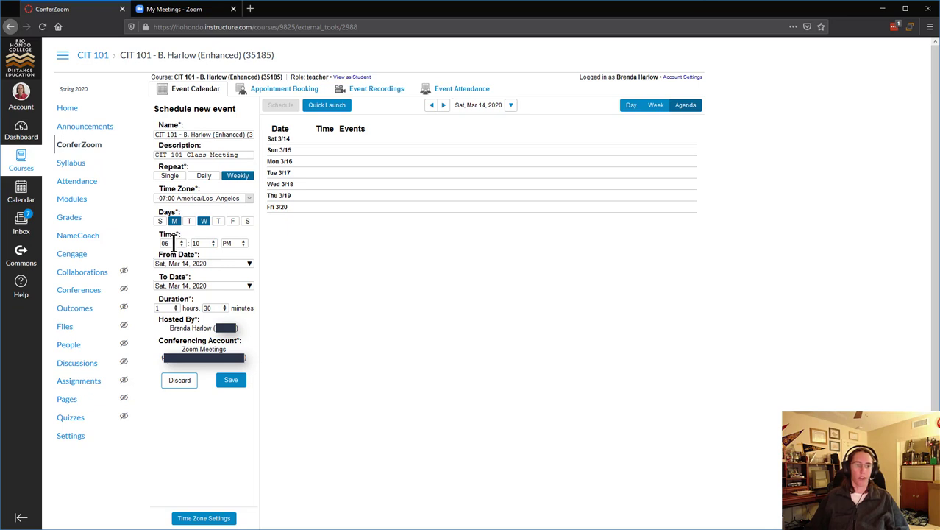
Step: Set the event's start time to 01:15 PM and its duration to 1 hour 25 minutes
{"action": "left_click", "coordinate": [170, 243]}
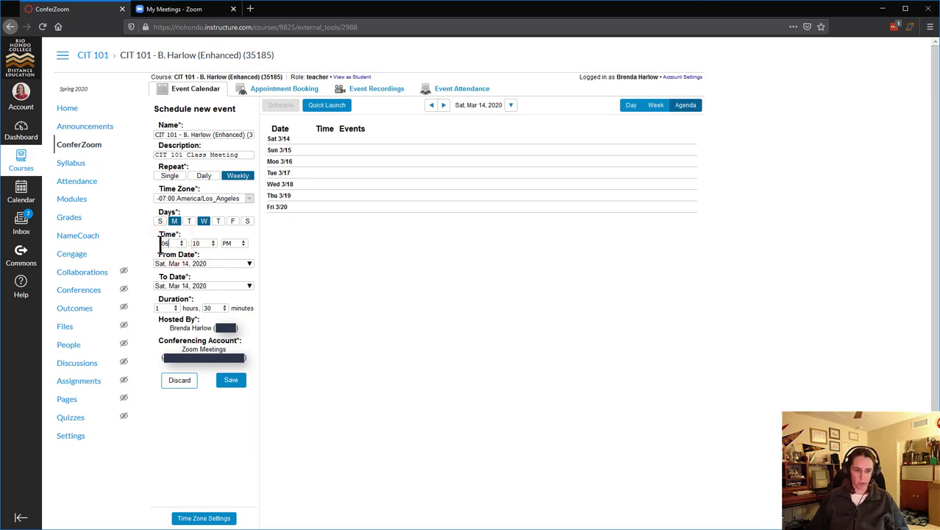
{"action": "type", "text": "01"}
{"action": "left_click", "coordinate": [205, 247]}
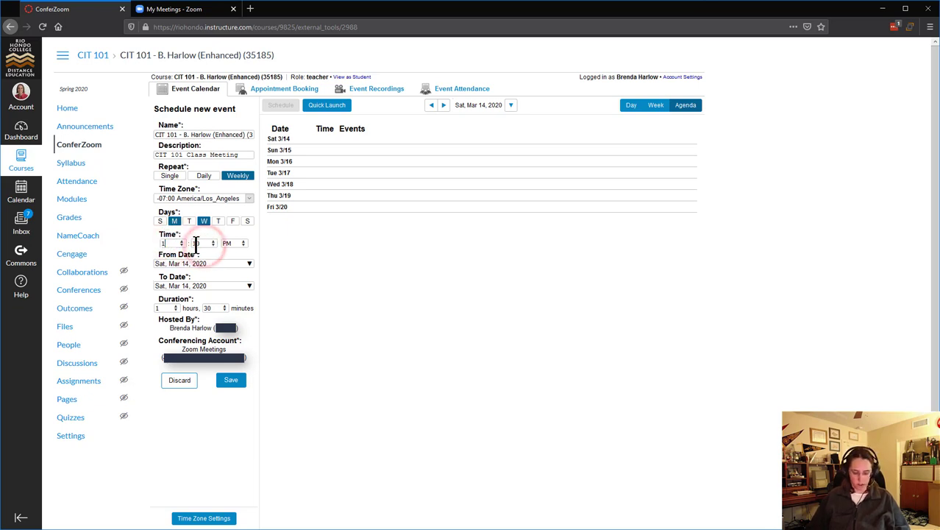
{"action": "type", "text": "15"}
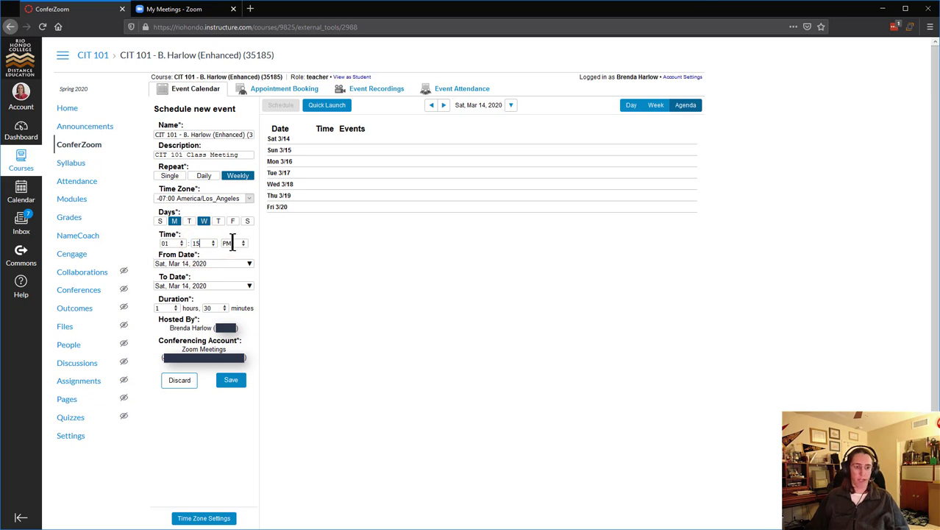
{"action": "left_click", "coordinate": [209, 308]}
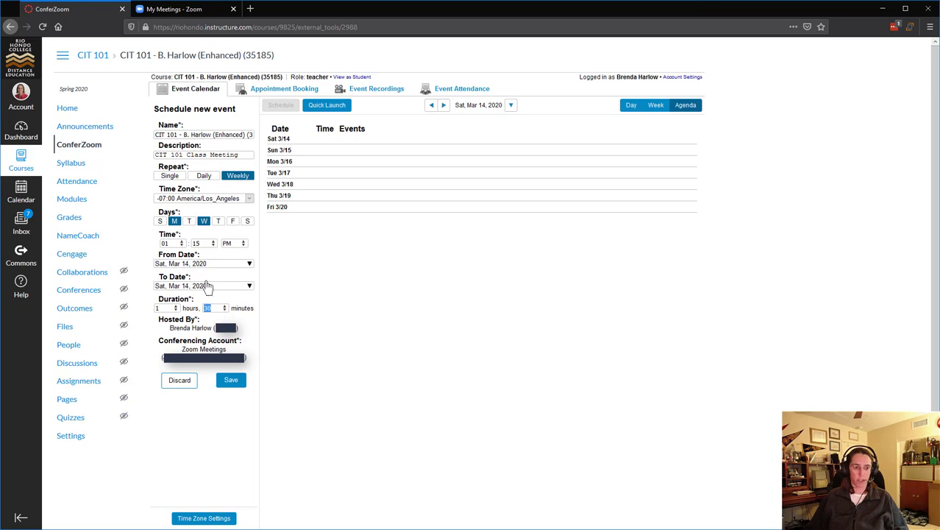
{"action": "type", "text": "25"}
Step: Set the series to run from Mon, Mar 16, 2020 to Sat, Apr 4, 2020 and save the event
{"action": "left_click", "coordinate": [249, 264]}
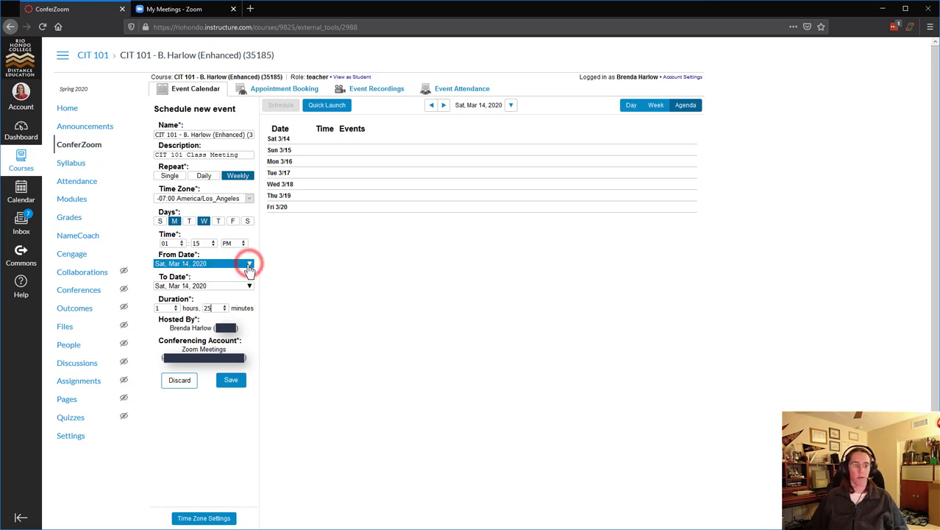
{"action": "left_click", "coordinate": [179, 346]}
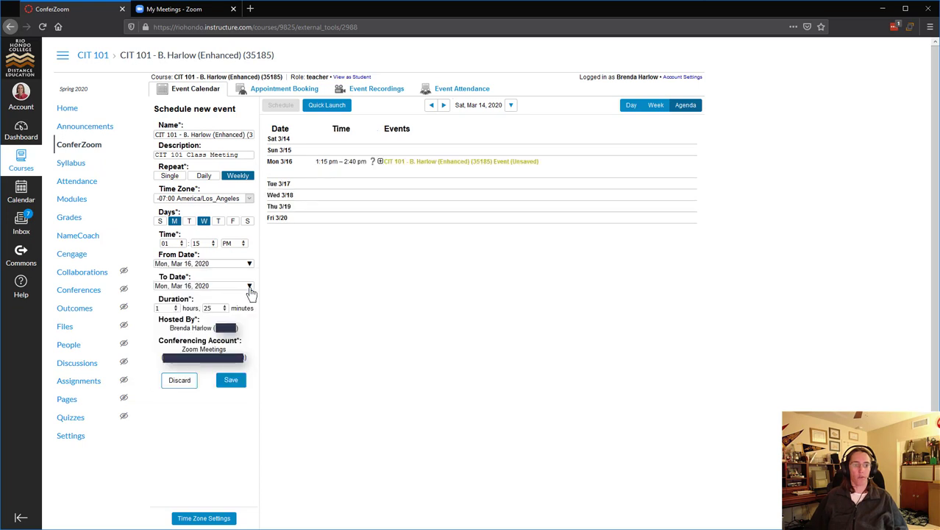
{"action": "left_click", "coordinate": [250, 288]}
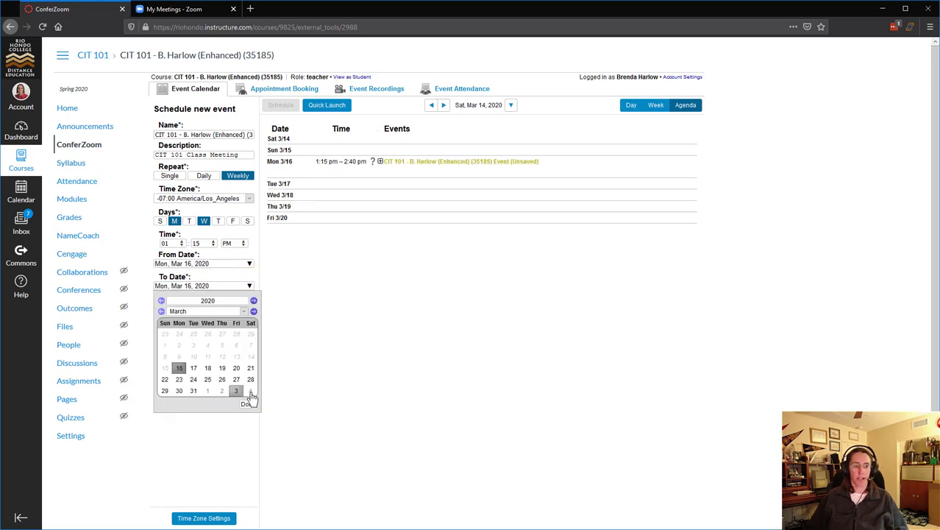
{"action": "left_click", "coordinate": [250, 391]}
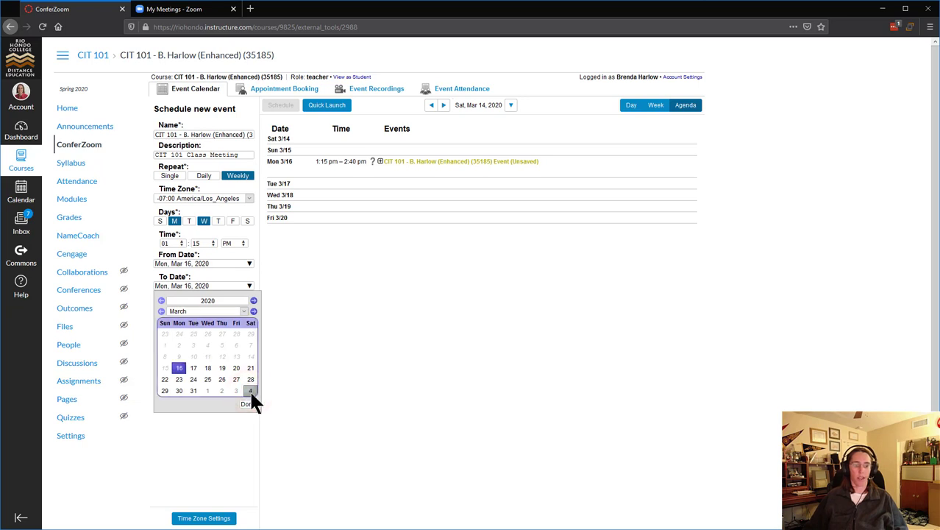
{"action": "left_click", "coordinate": [250, 390]}
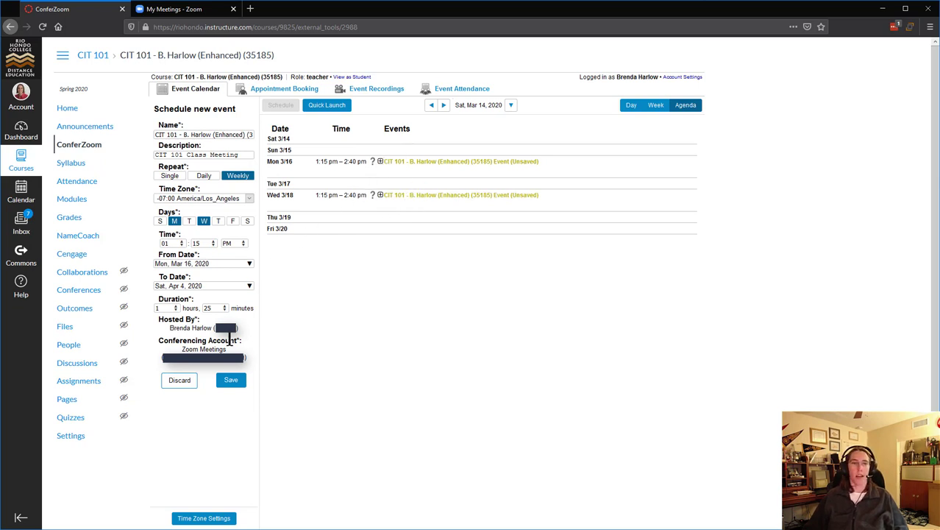
{"action": "left_click", "coordinate": [227, 381]}
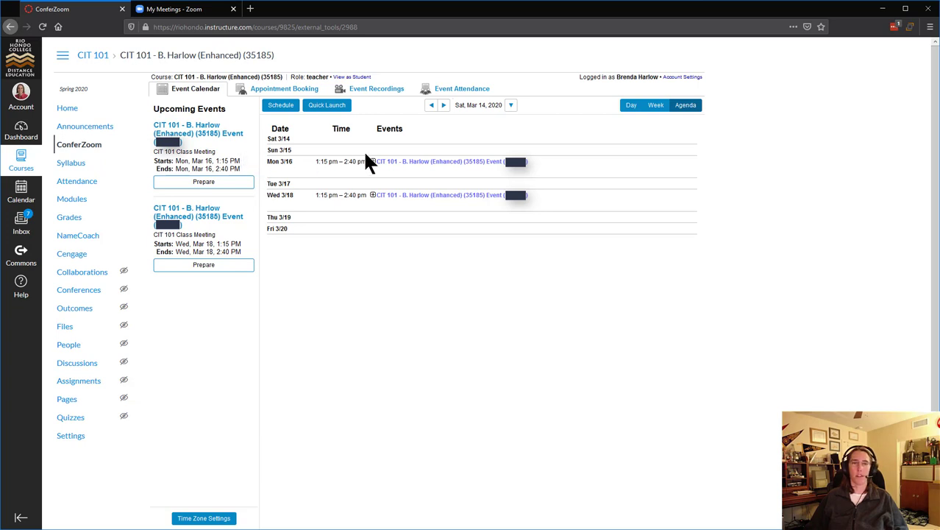
Step: Review the Monday, March 16 event's details and advance the agenda to start at Fri, Mar 20, 2020
{"action": "left_click", "coordinate": [374, 165]}
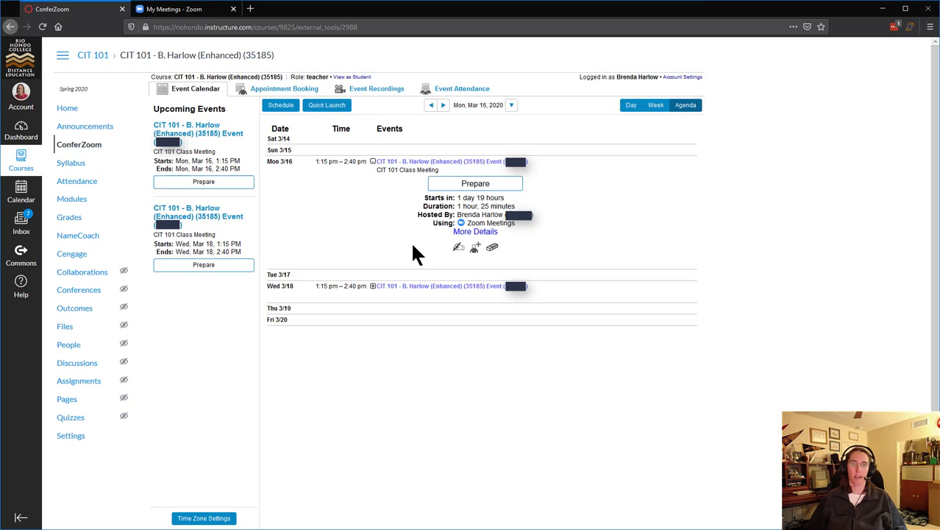
{"action": "left_click", "coordinate": [444, 110]}
{"action": "left_click", "coordinate": [444, 108]}
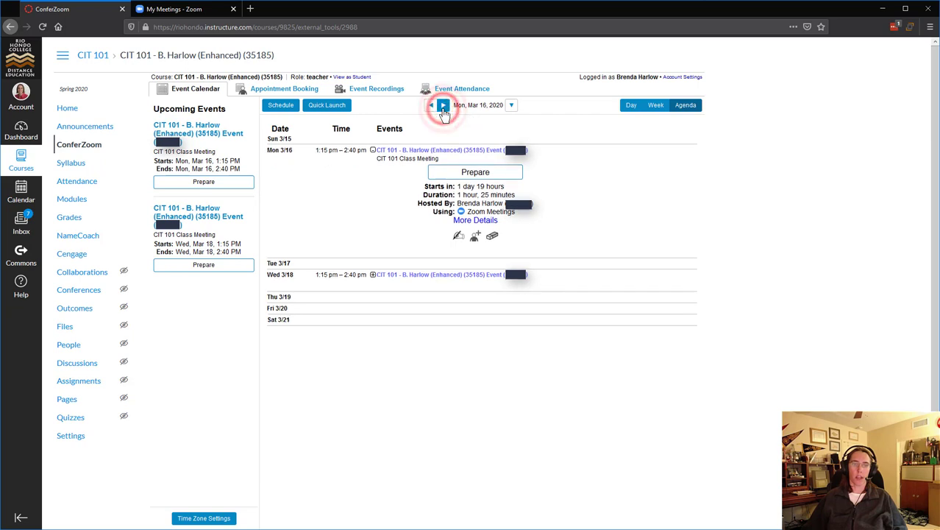
{"action": "left_click", "coordinate": [444, 108]}
{"action": "left_click", "coordinate": [444, 107]}
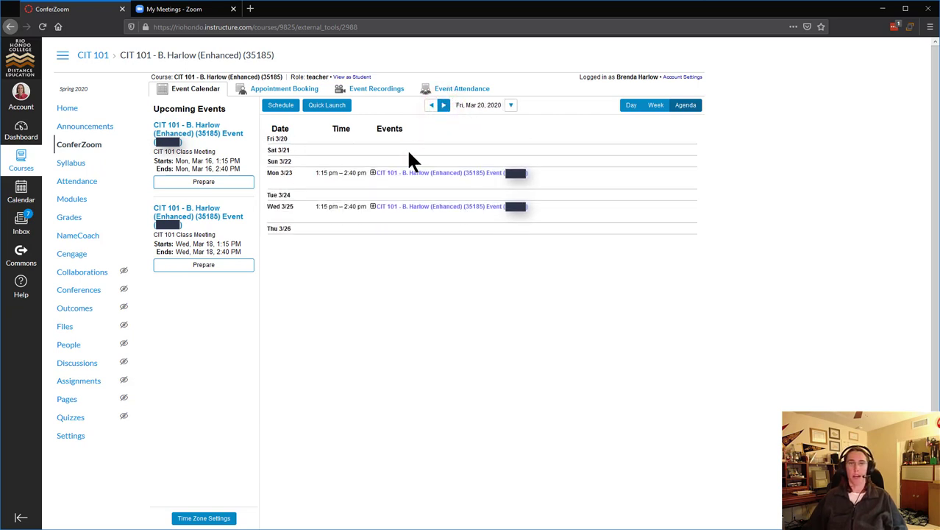
Step: Delete only the Monday, March 23 class event from the series and confirm the deletion
{"action": "left_click", "coordinate": [373, 173]}
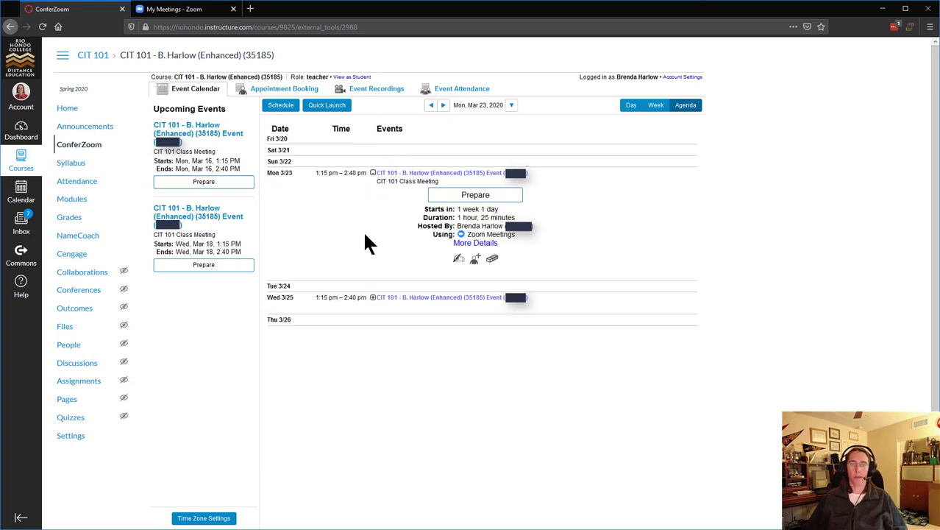
{"action": "left_click", "coordinate": [493, 260]}
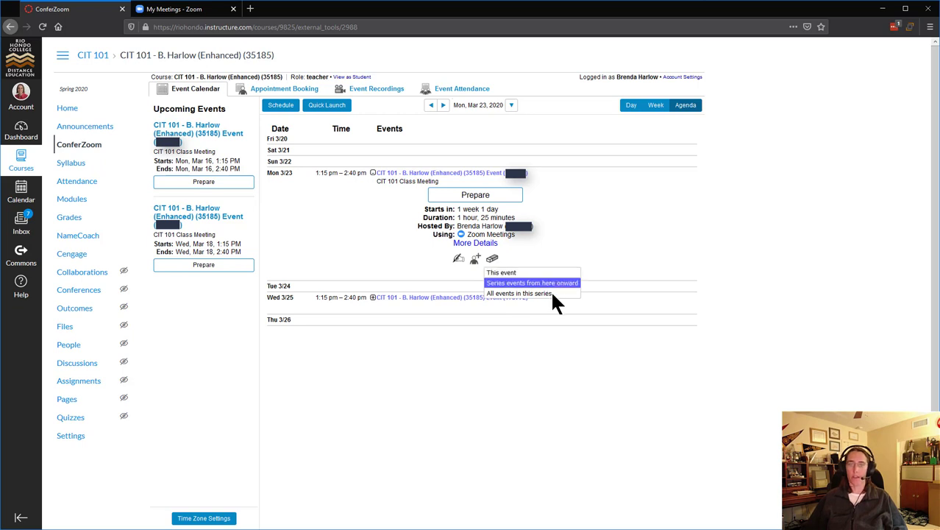
{"action": "left_click", "coordinate": [515, 273]}
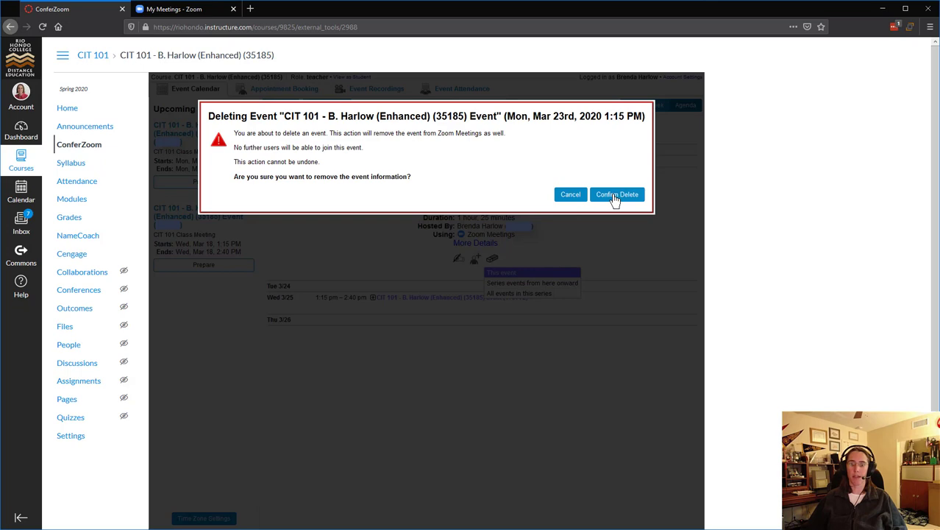
{"action": "left_click", "coordinate": [615, 197]}
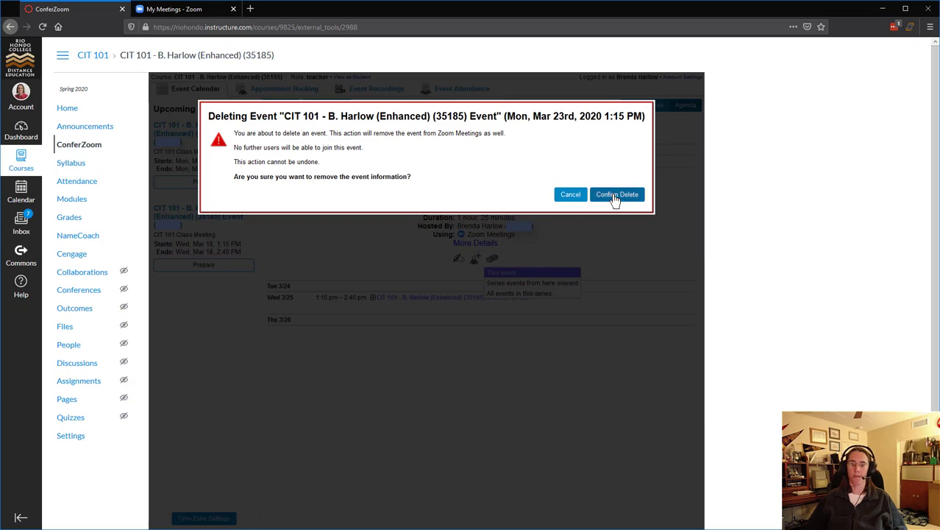
{"action": "left_click", "coordinate": [614, 198]}
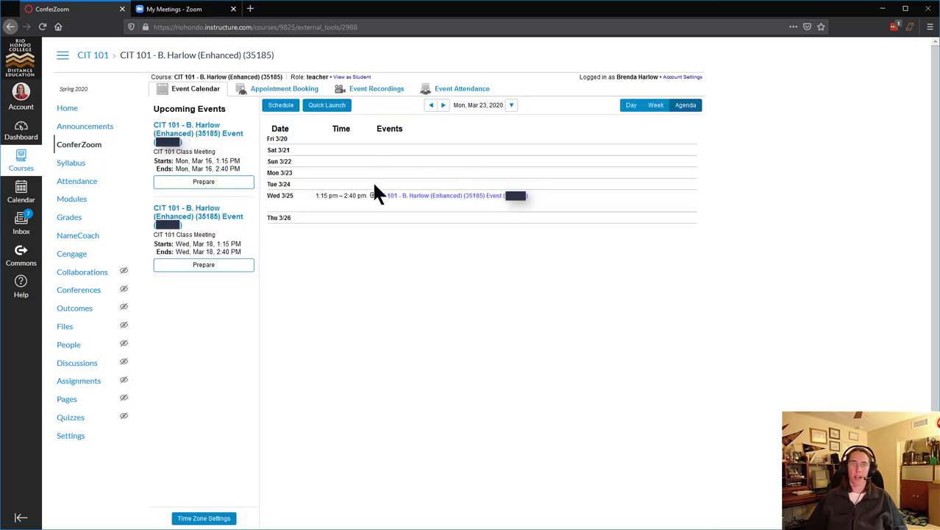
Step: Delete only the Wednesday, March 25 class event from the series and confirm the deletion
{"action": "left_click", "coordinate": [373, 195]}
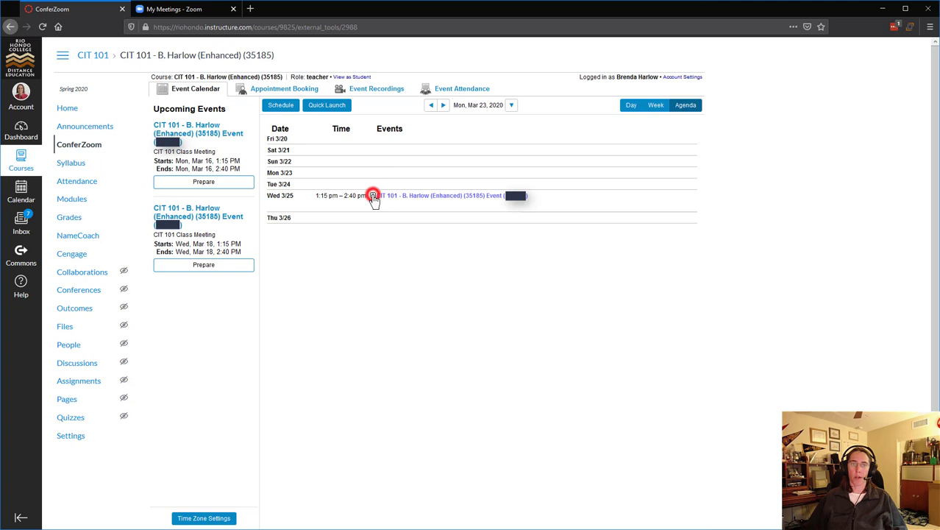
{"action": "left_click", "coordinate": [494, 283]}
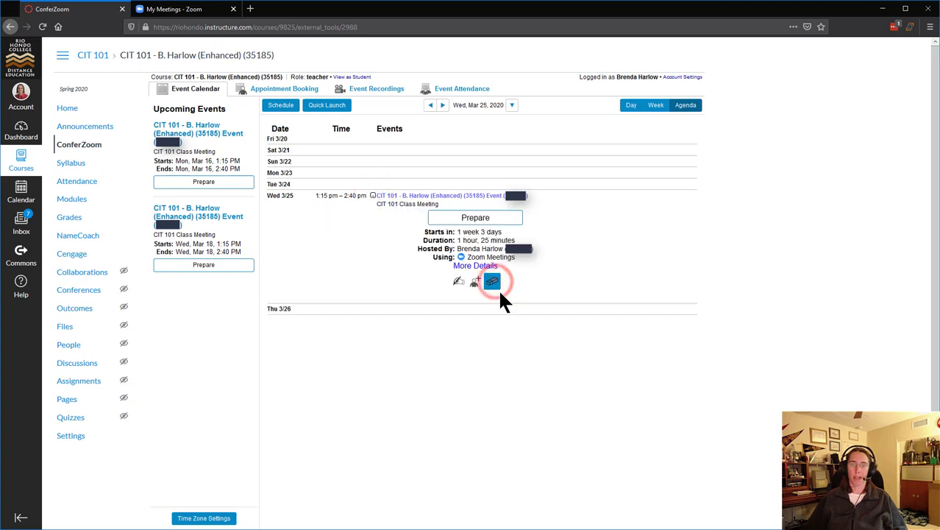
{"action": "left_click", "coordinate": [500, 294]}
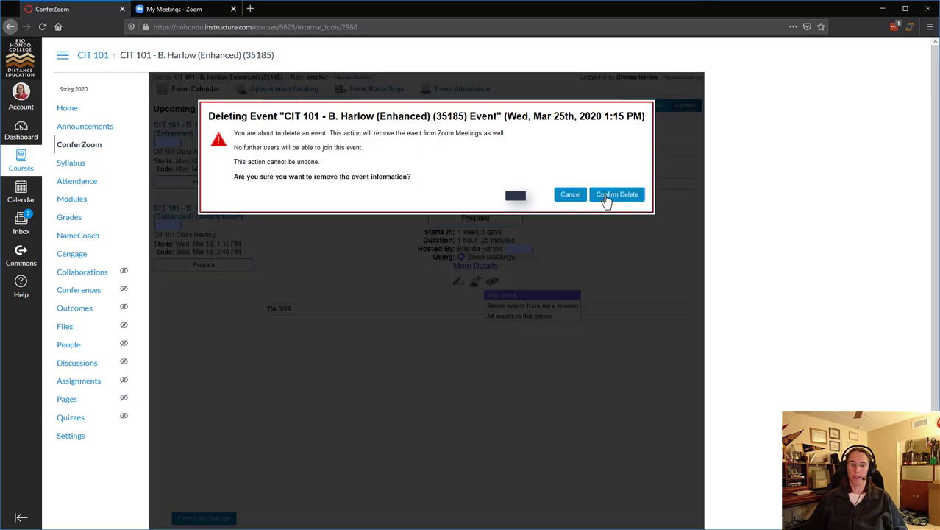
{"action": "left_click", "coordinate": [605, 198]}
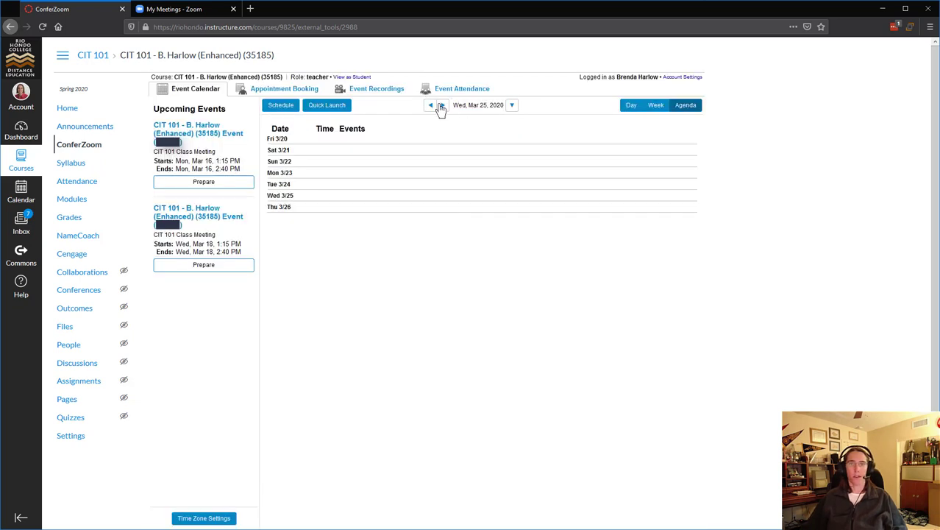
Step: Check the agenda starting Fri, Mar 27, 2020, and inspect the Monday, March 16 event's details in student view
{"action": "left_click", "coordinate": [441, 107]}
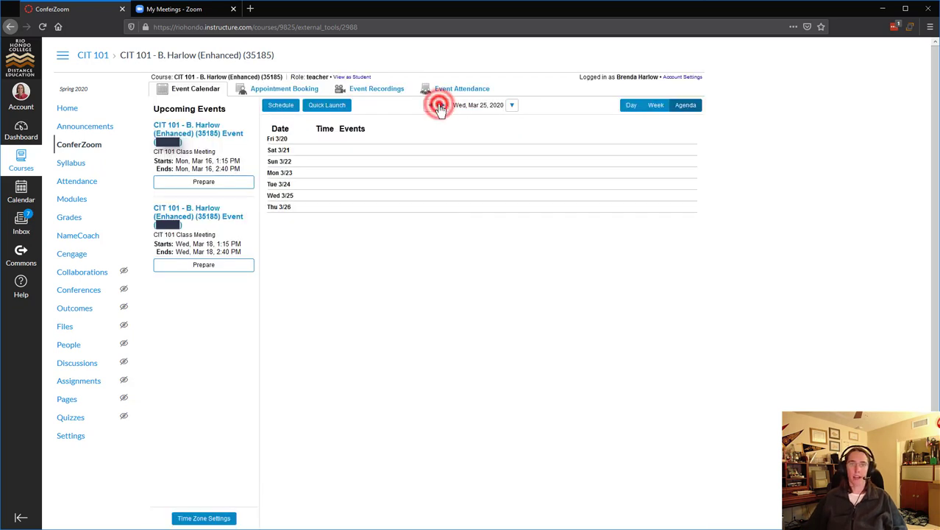
{"action": "left_click", "coordinate": [442, 107]}
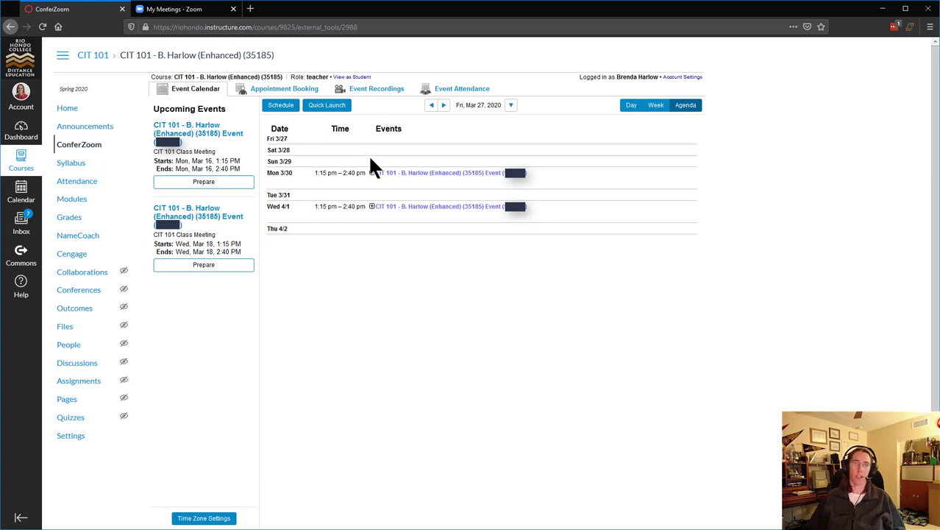
{"action": "left_click", "coordinate": [364, 79]}
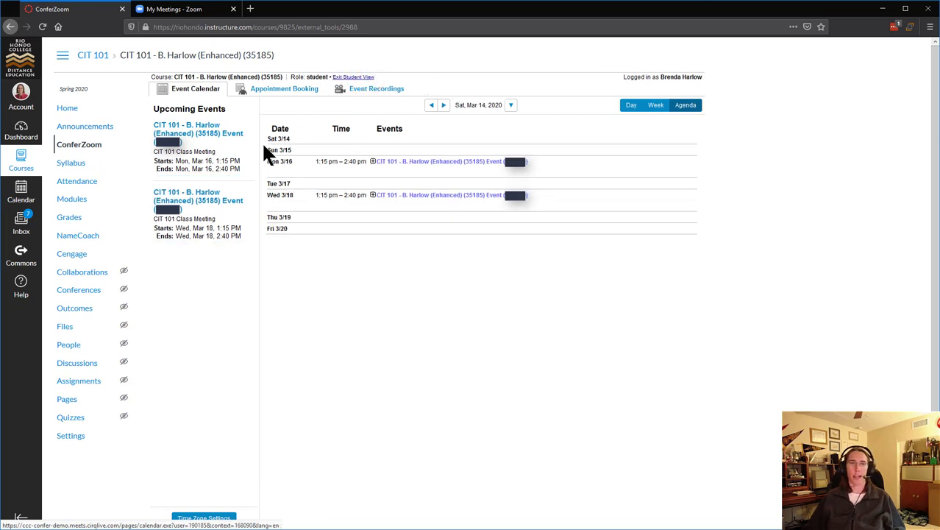
{"action": "left_click", "coordinate": [374, 167]}
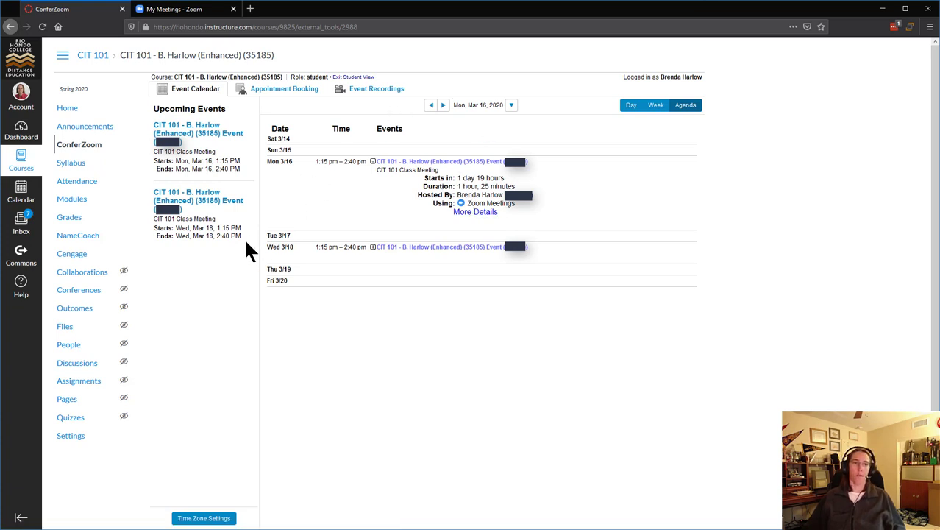
Step: Switch to the Zoom website to review the upcoming meetings list, and return to the ConferZoom event calendar
{"action": "left_click", "coordinate": [193, 12]}
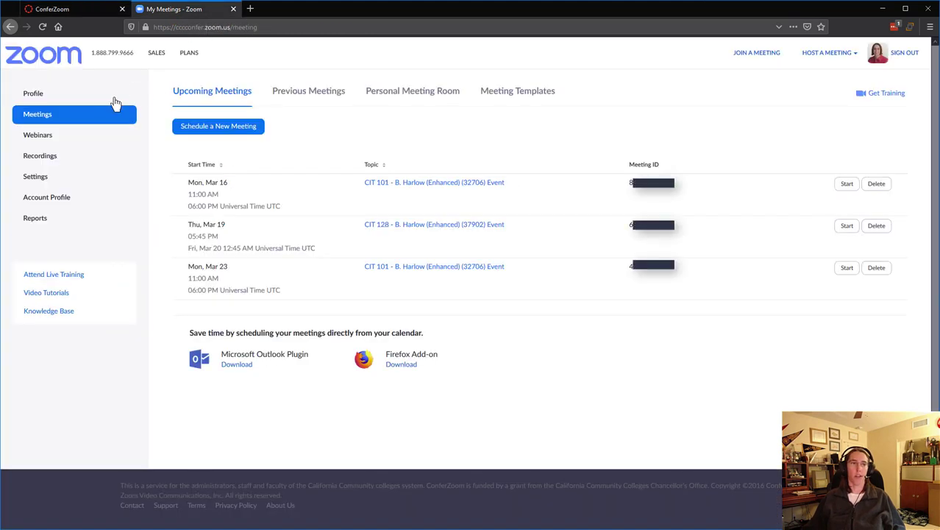
{"action": "left_click", "coordinate": [48, 116]}
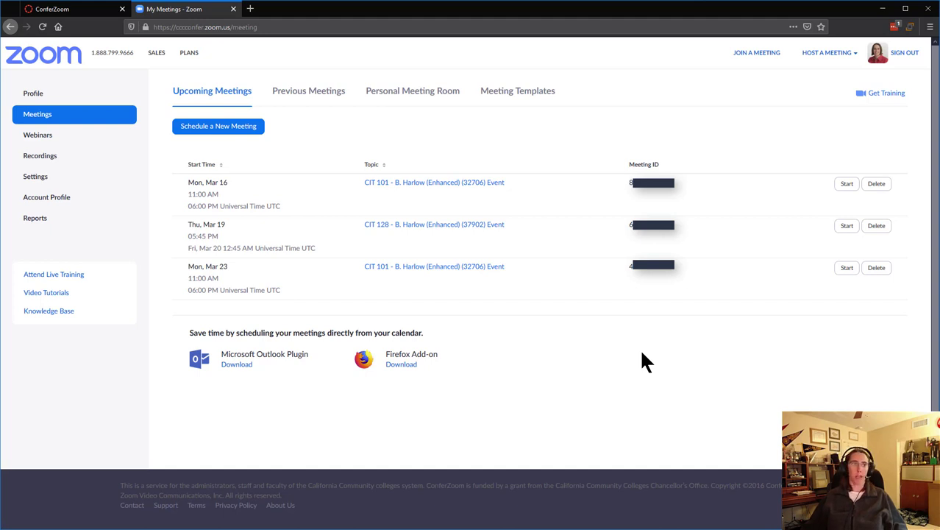
{"action": "left_click", "coordinate": [50, 9]}
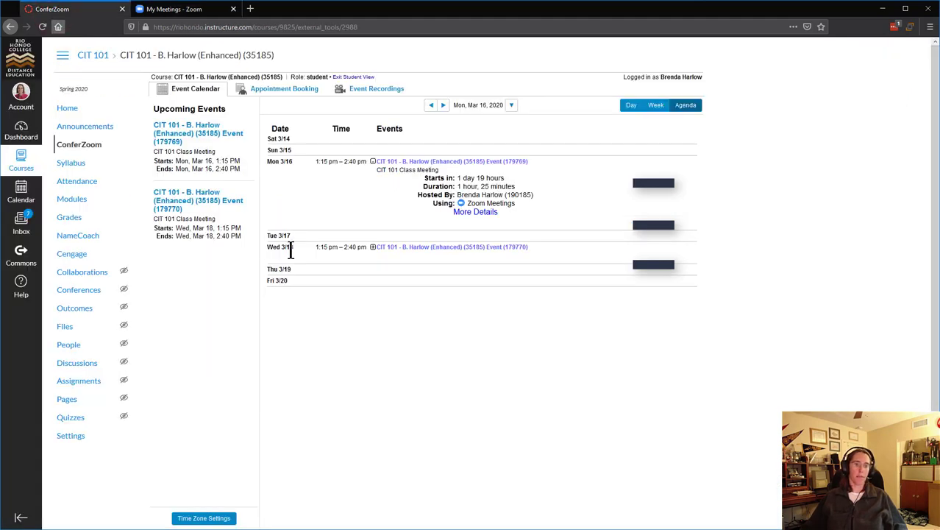